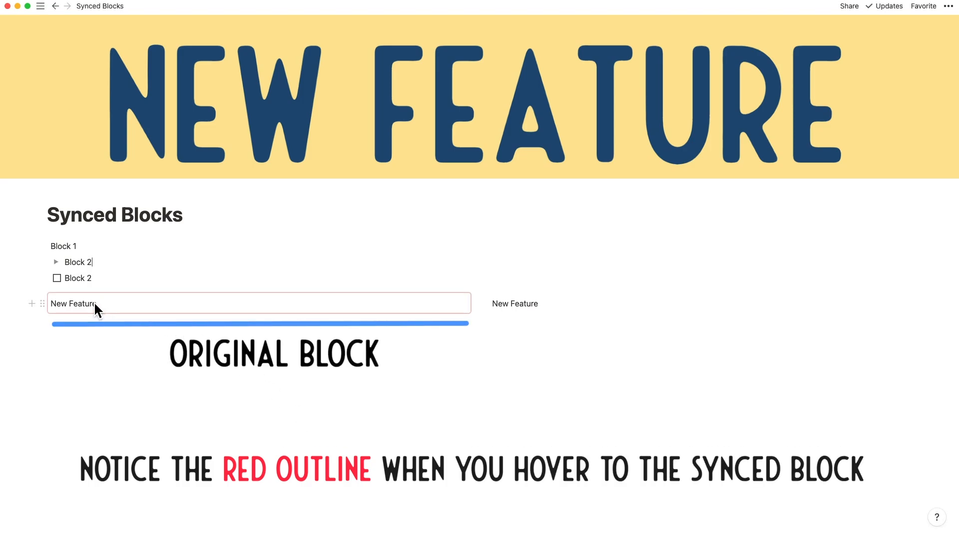
Step: Put the insertion point before 'New Feature' in the original synced block to add 'This is a '
left_click(105, 304)
key("Left")
key("Left")
key("Left")
key("Left")
key("Left")
key("Left")
key("Left")
key("Left")
key("Left")
key("Left")
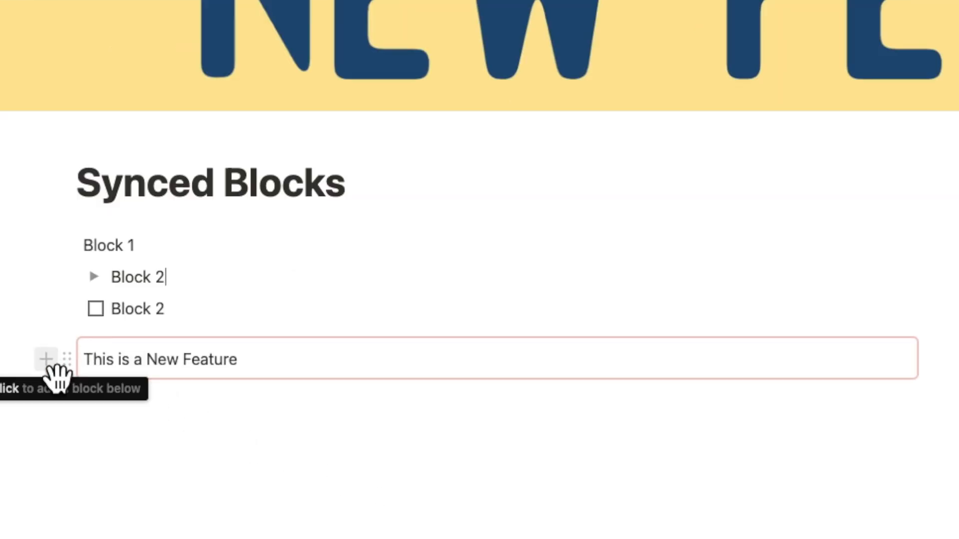
Step: Add a new block below the first synced block and turn it into a synced block with /syn
left_click(50, 367)
scroll(215, 287, "down", 10)
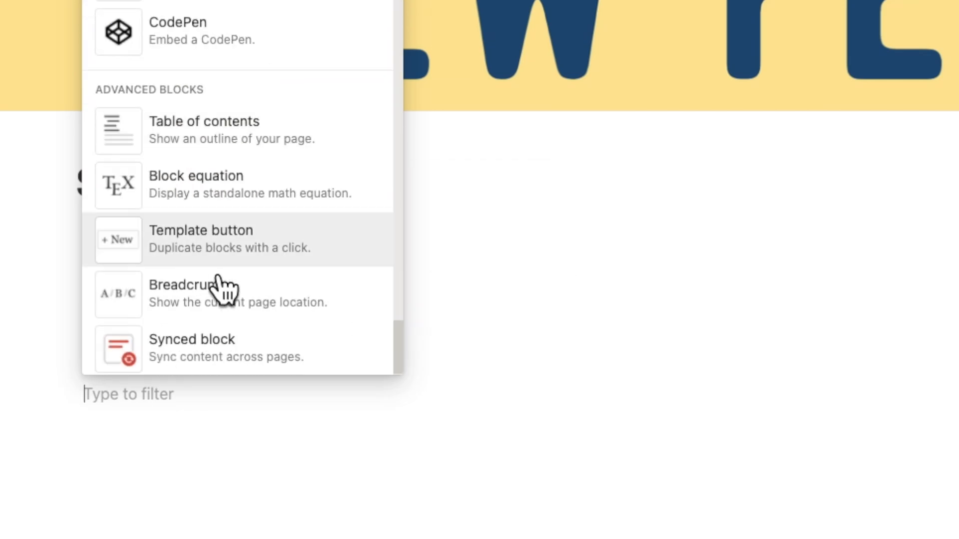
mouse_move(264, 352)
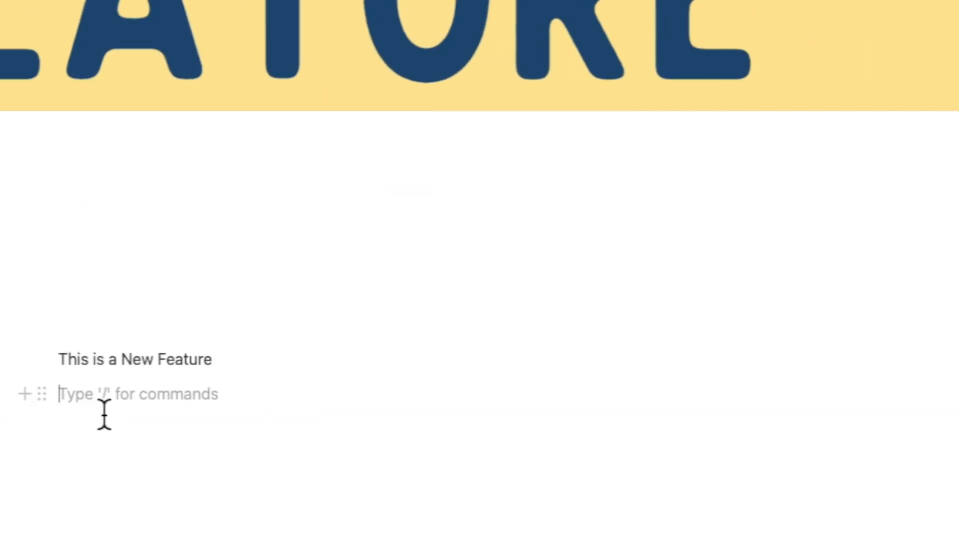
type("/")
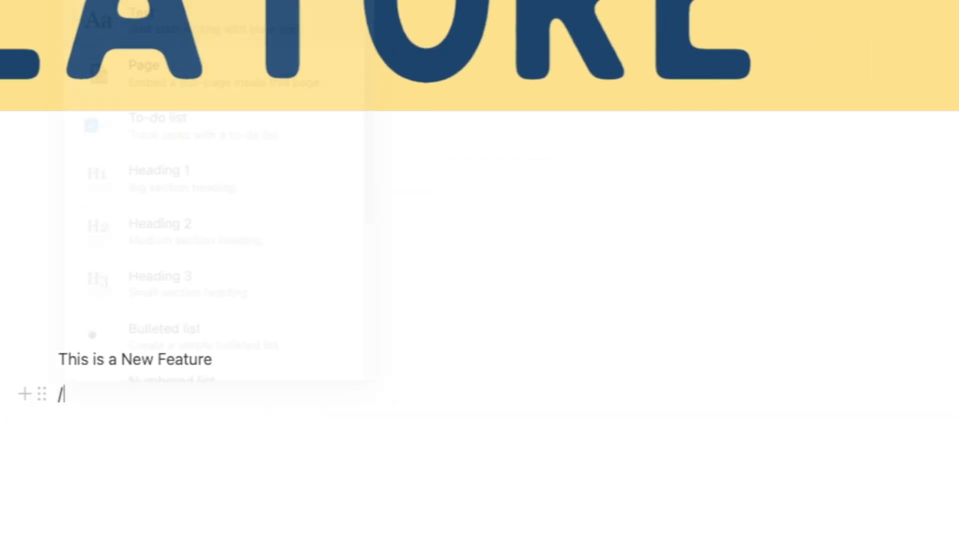
type("syn")
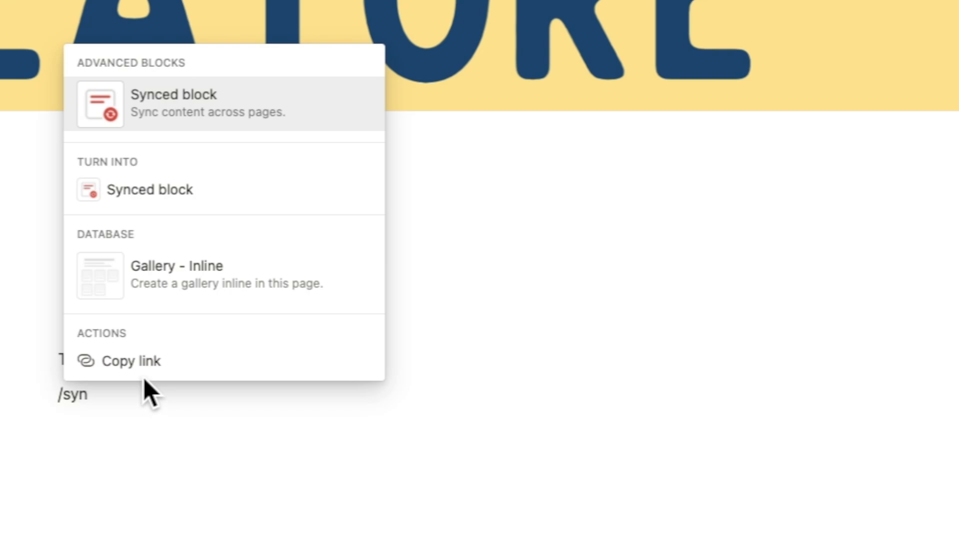
left_click(150, 190)
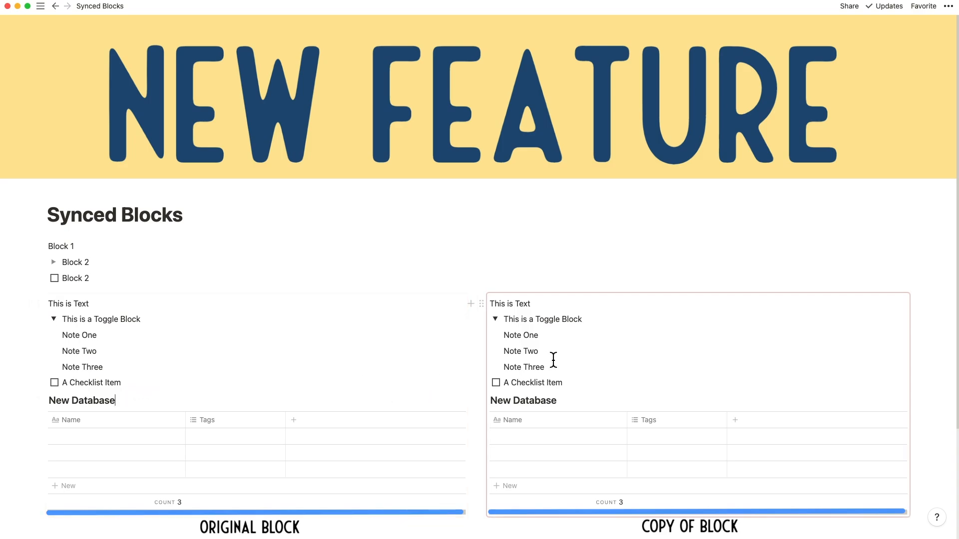
Step: Type 'My' in the original synced block's first line, then continue the name from its synced copy
left_click(148, 321)
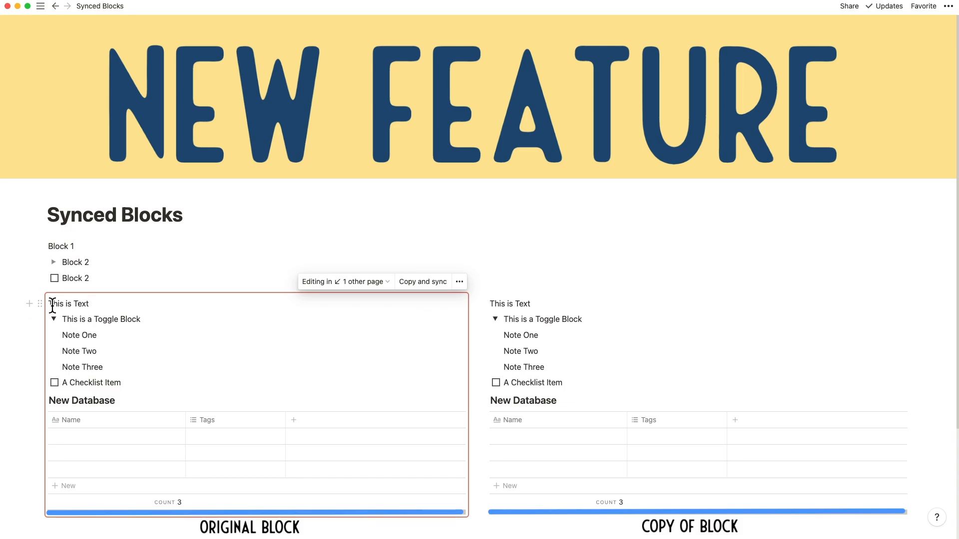
type("My Name is Murali")
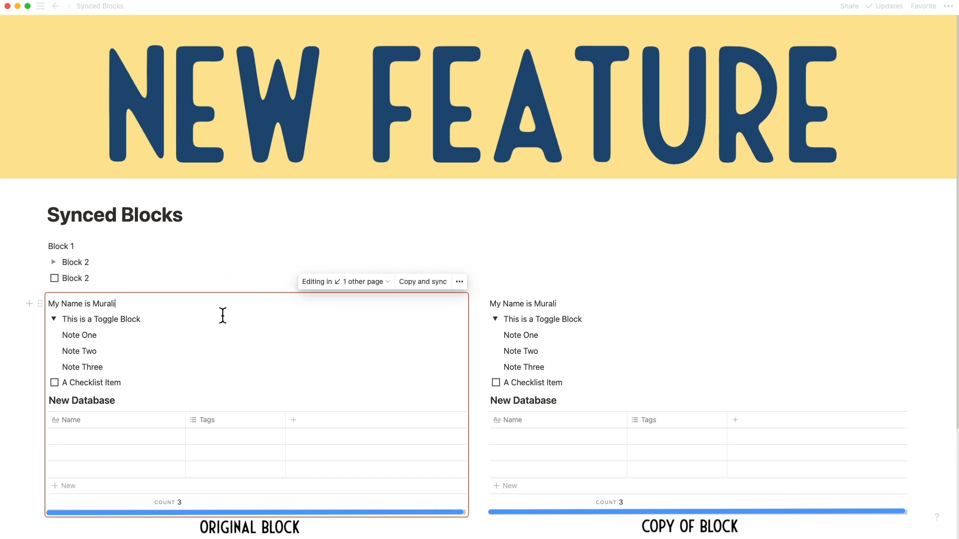
left_click(538, 305)
type("Jo")
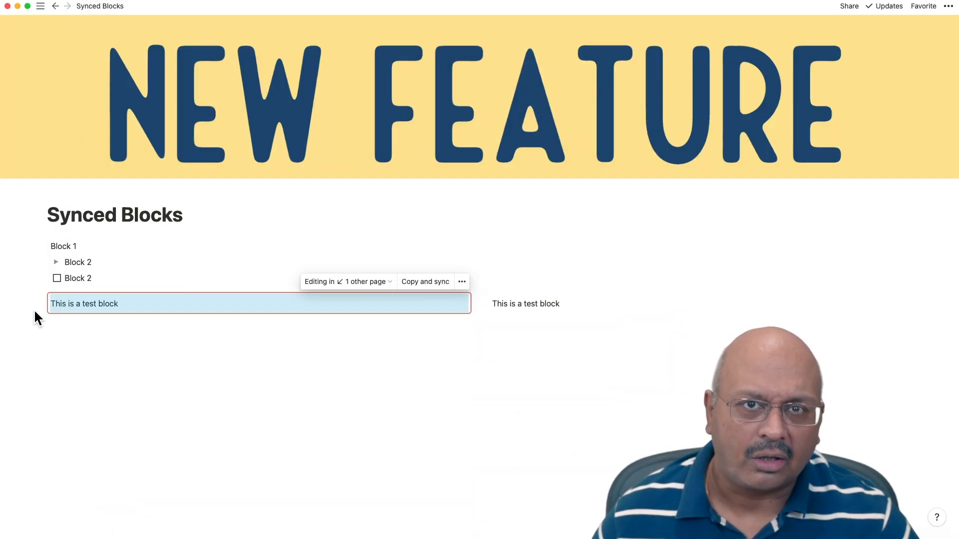
Step: Move the test block up and expand the toggle to show Sync Block 1 and Sync Block 2
left_click_drag(42, 304, 57, 249)
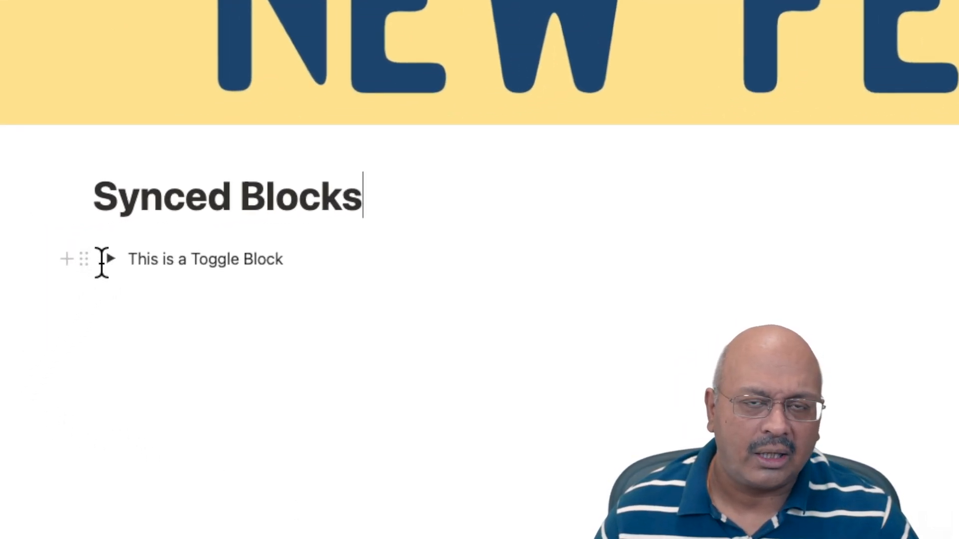
left_click(111, 259)
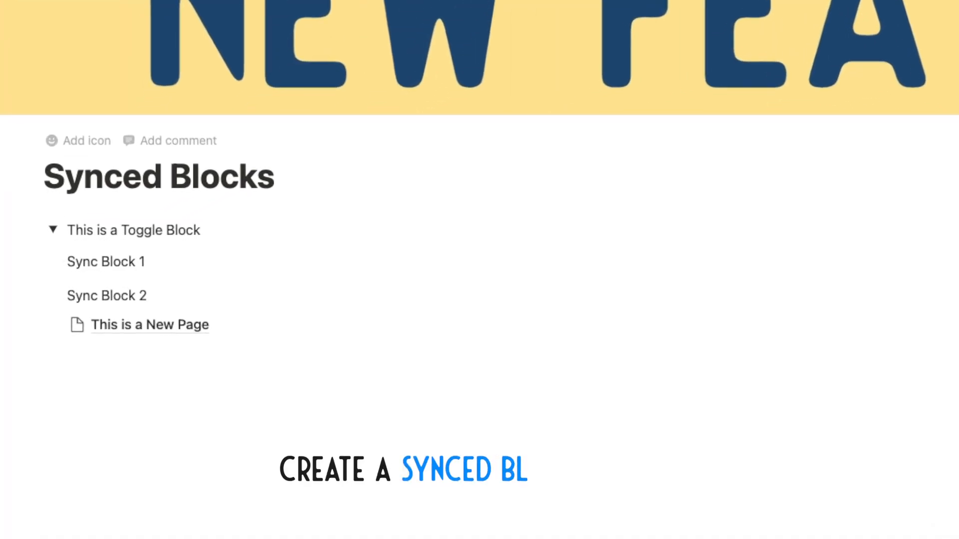
Step: Move the New Page link above Sync Block 2, then paste the synced owner name into Policies
left_click_drag(54, 327, 77, 274)
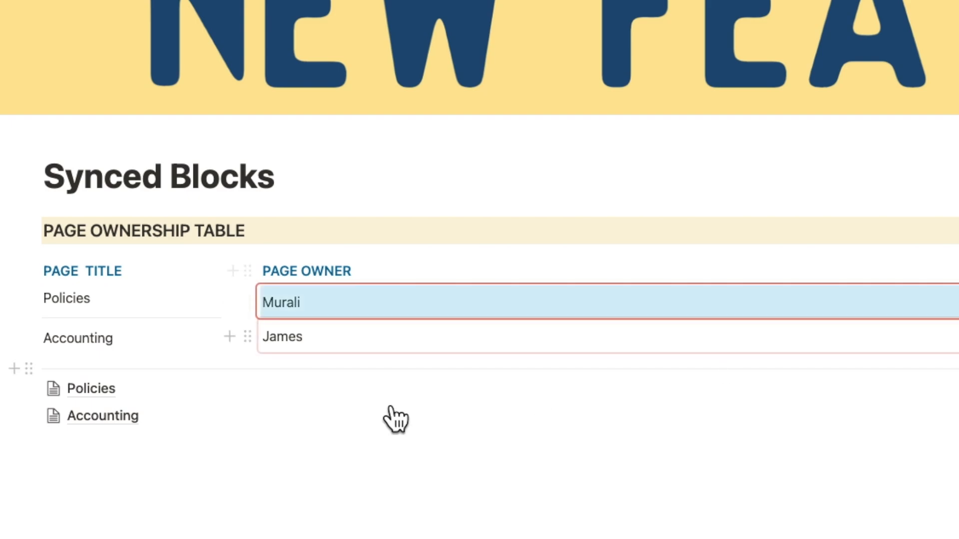
left_click(93, 393)
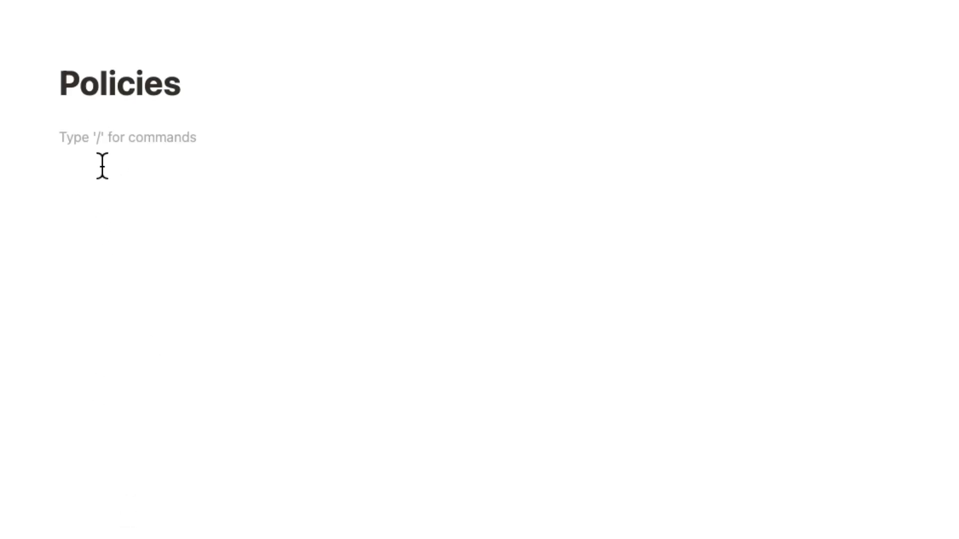
type("Murali")
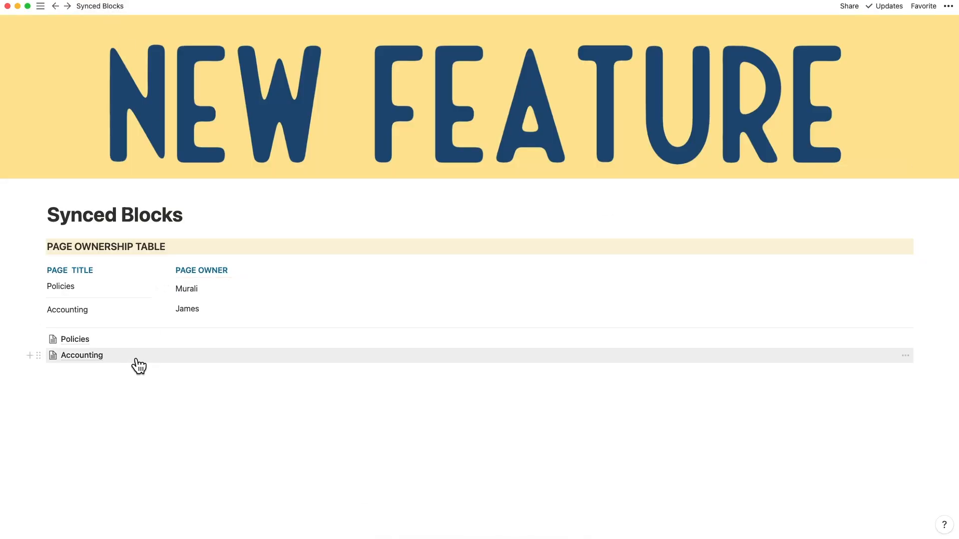
Step: Copy and sync the Accounting owner block, paste it into the Accounting page, and return
left_click(870, 286)
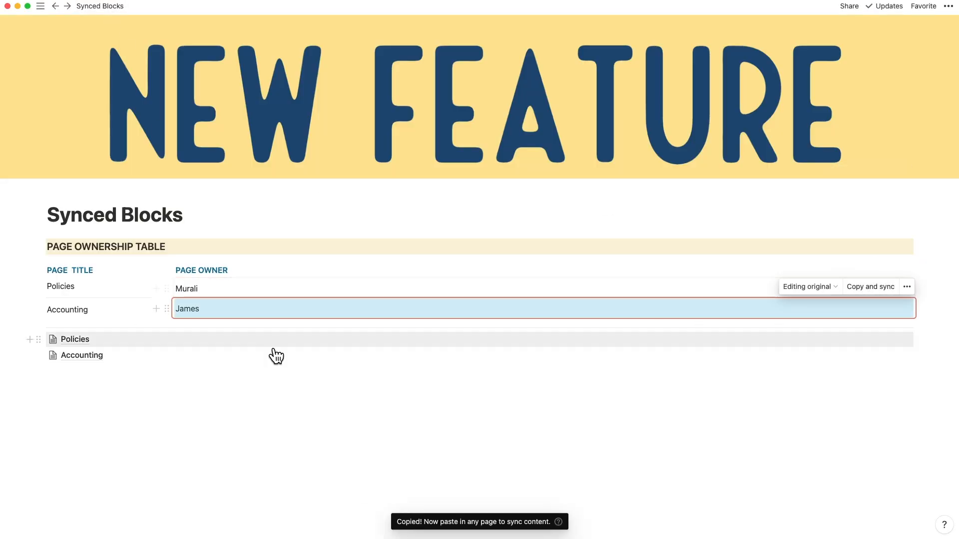
left_click(271, 356)
left_click(92, 125)
key("super+v")
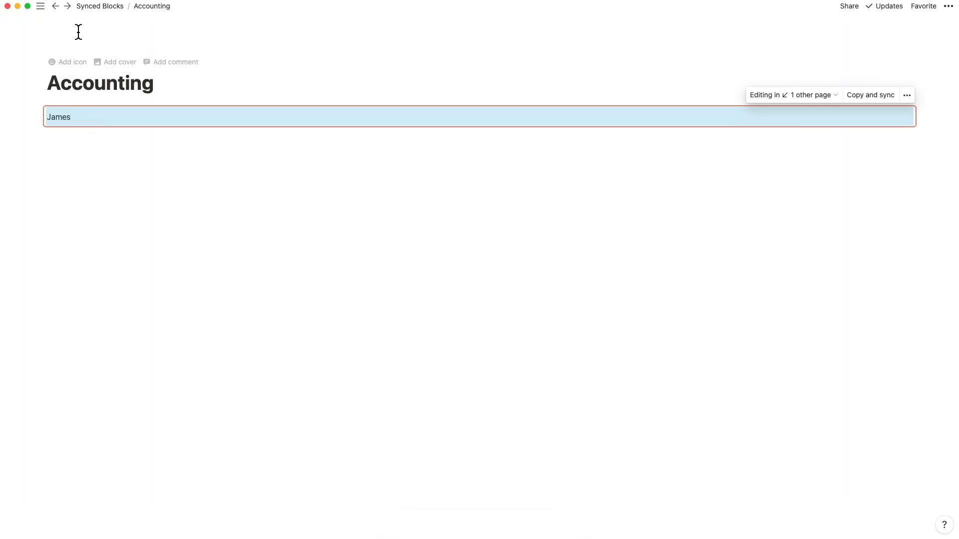
left_click(99, 8)
Step: Shorten the Accounting owner name in the synced block and open the Accounting subpage
left_click(185, 310)
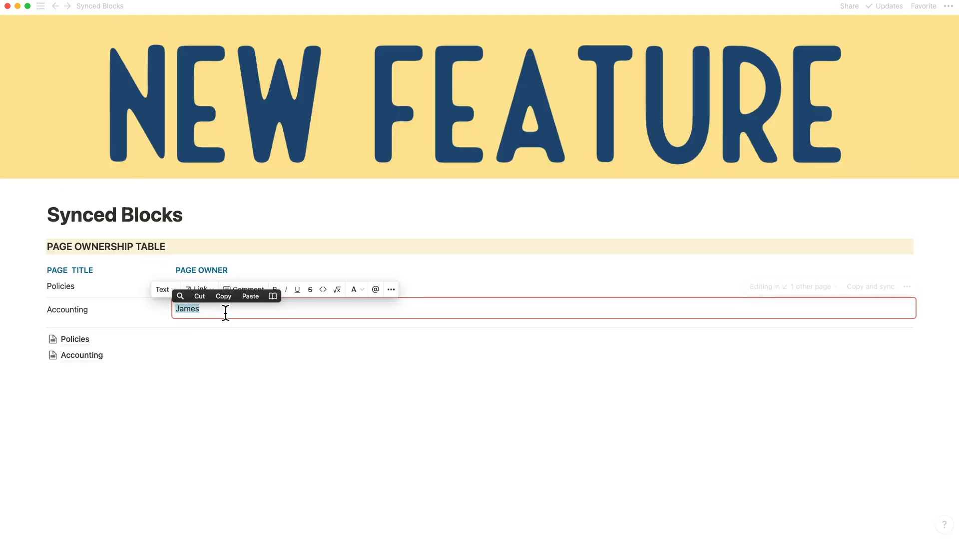
type("Jo")
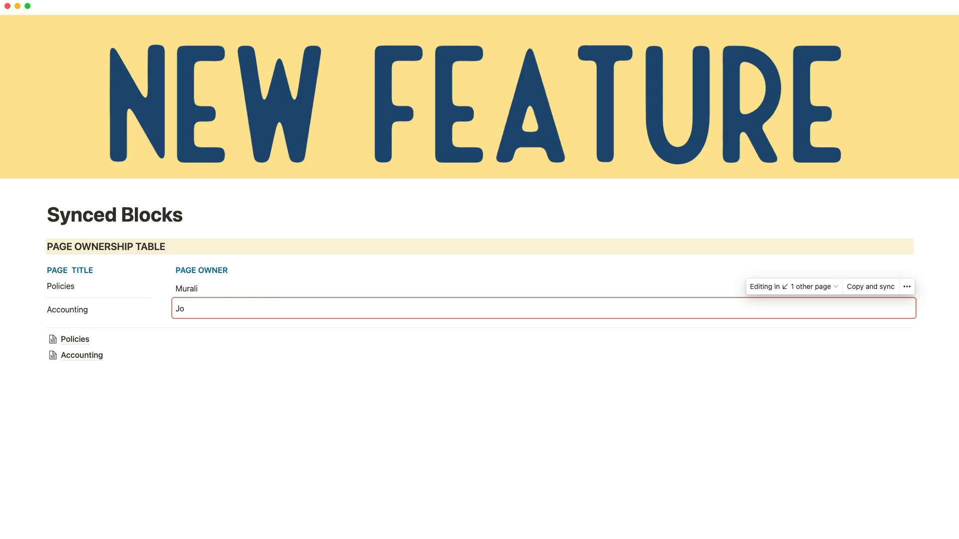
left_click(198, 370)
left_click(100, 364)
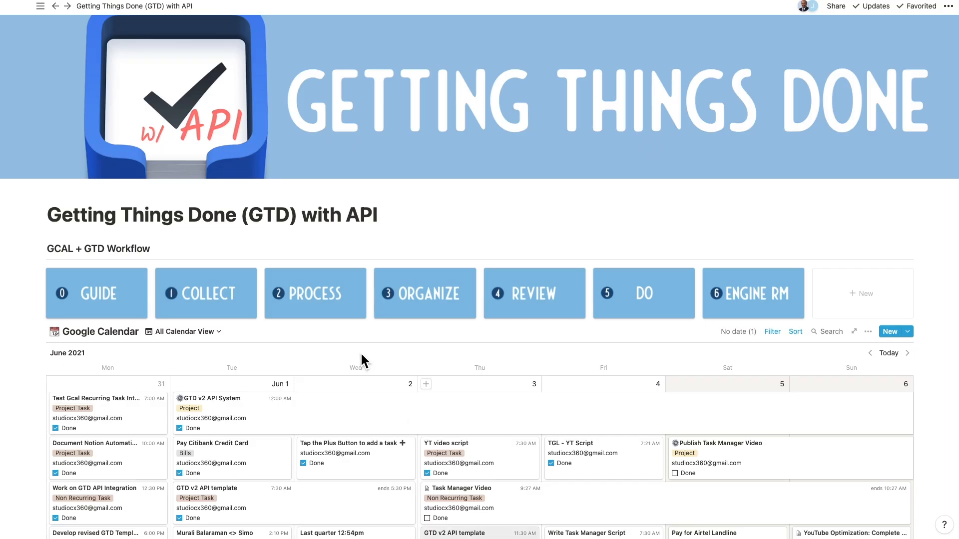
Step: Preview the 1. Collect and 2. Process gallery pages, then preview 4. Review
scroll(361, 351, "down", 10)
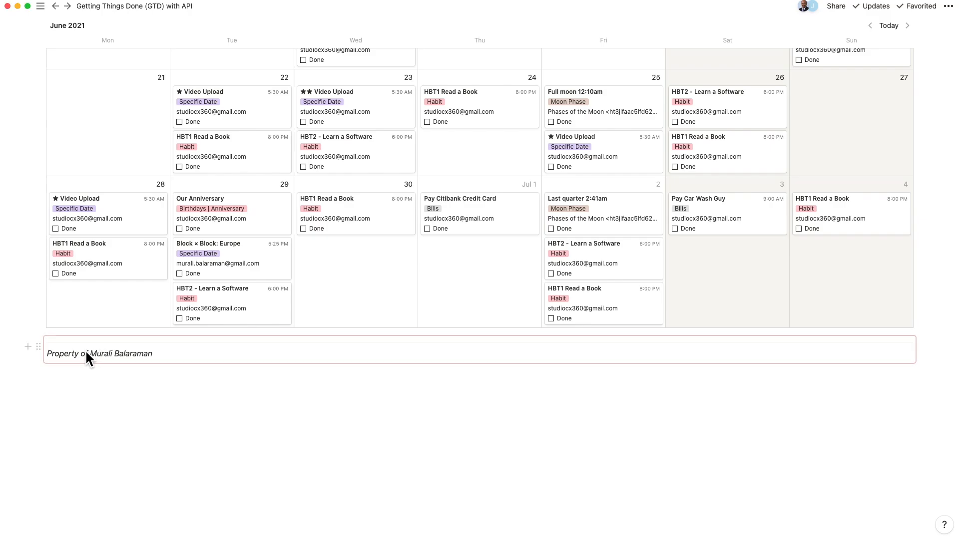
scroll(116, 327, "up", 15)
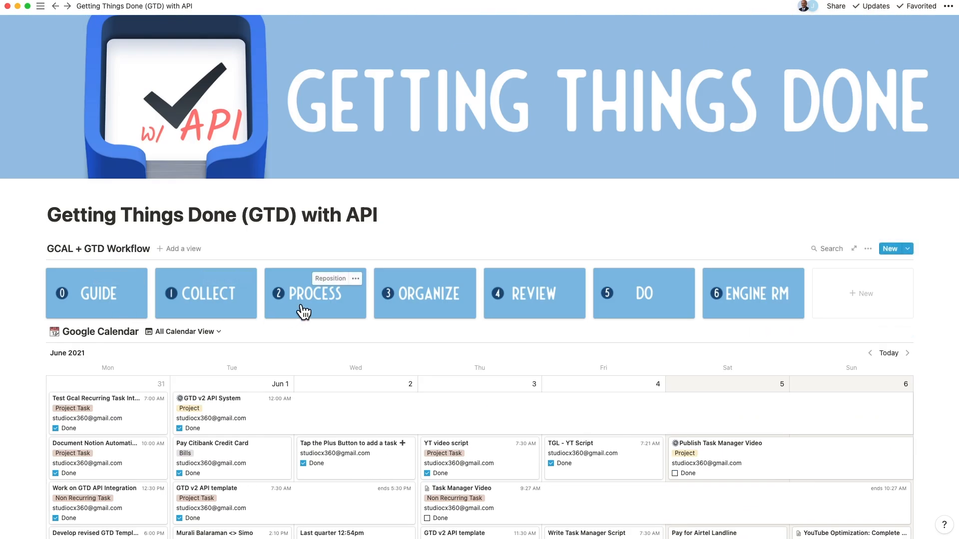
left_click(212, 315)
scroll(353, 295, "down", 3)
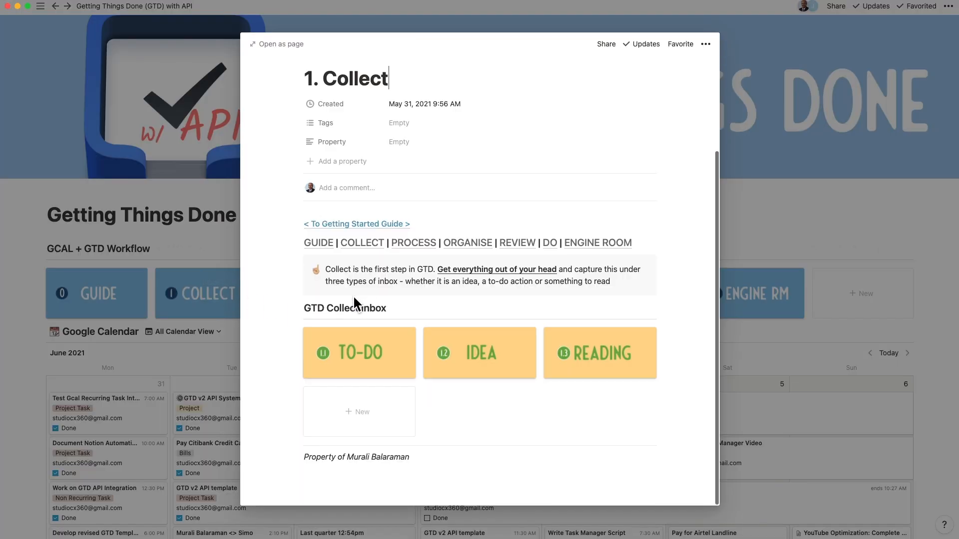
left_click(197, 248)
left_click(318, 312)
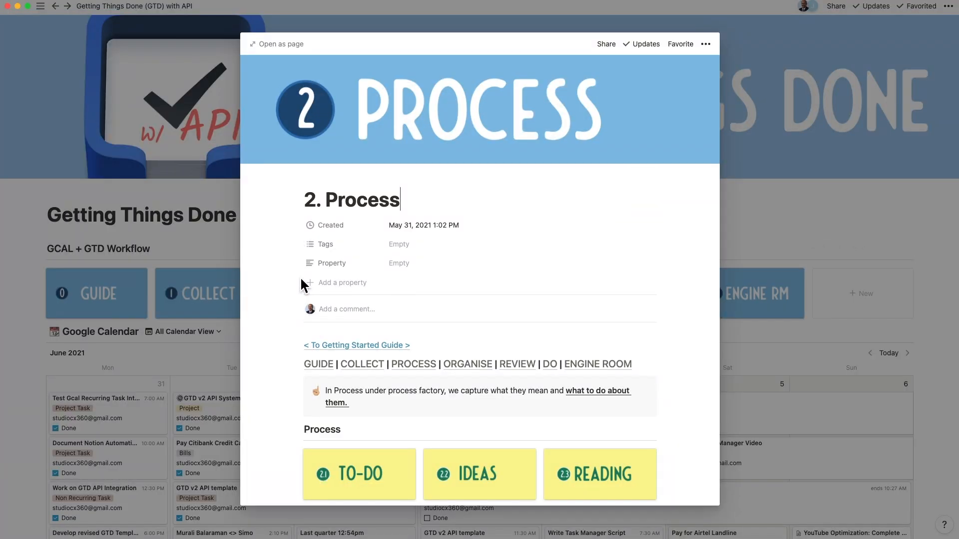
scroll(302, 283, "down", 3)
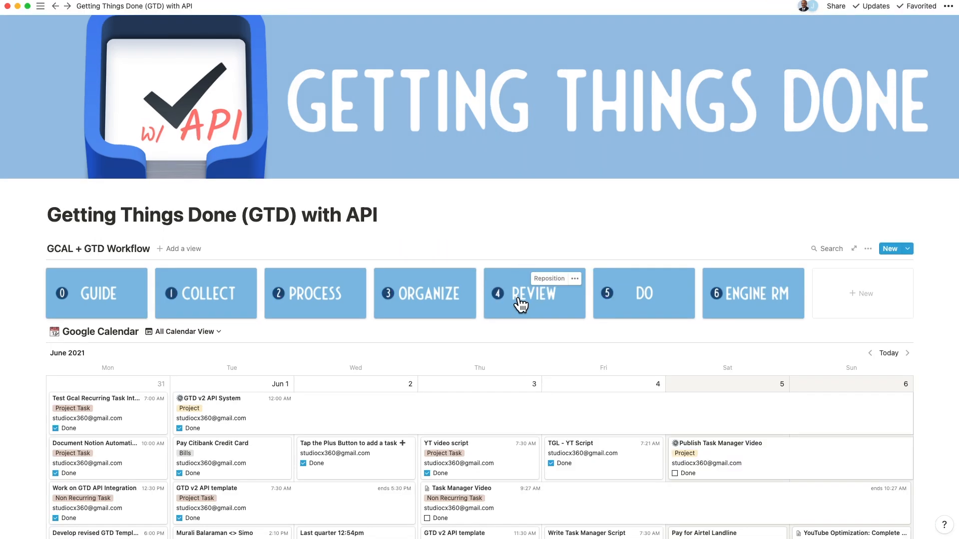
left_click(515, 292)
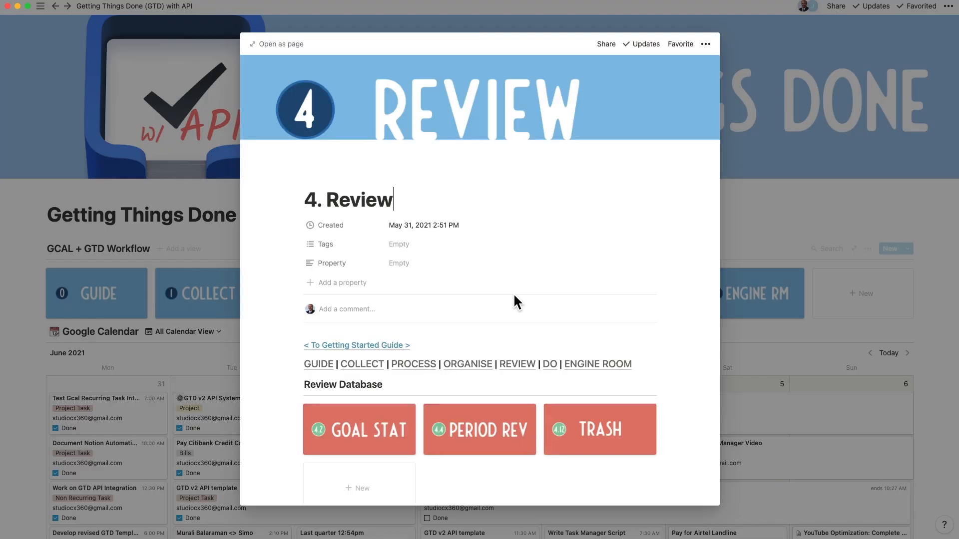
Step: Open 4. Review as a full page, then go up to the Review Database
left_click(260, 46)
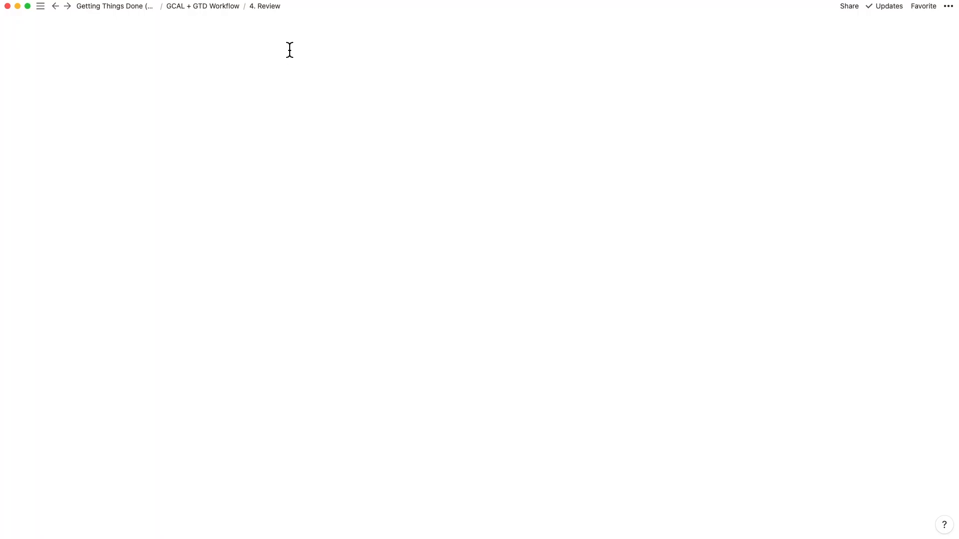
scroll(425, 330, "down", 2)
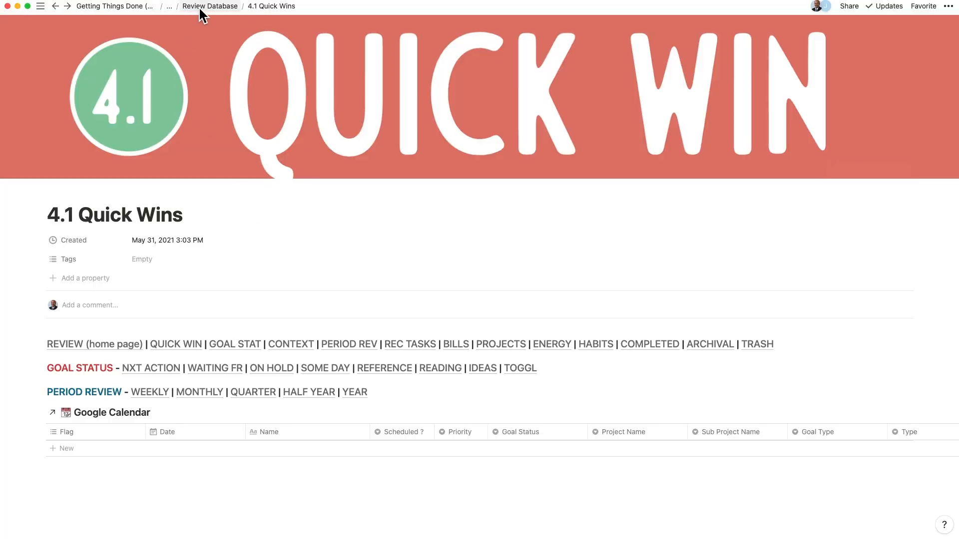
left_click(200, 7)
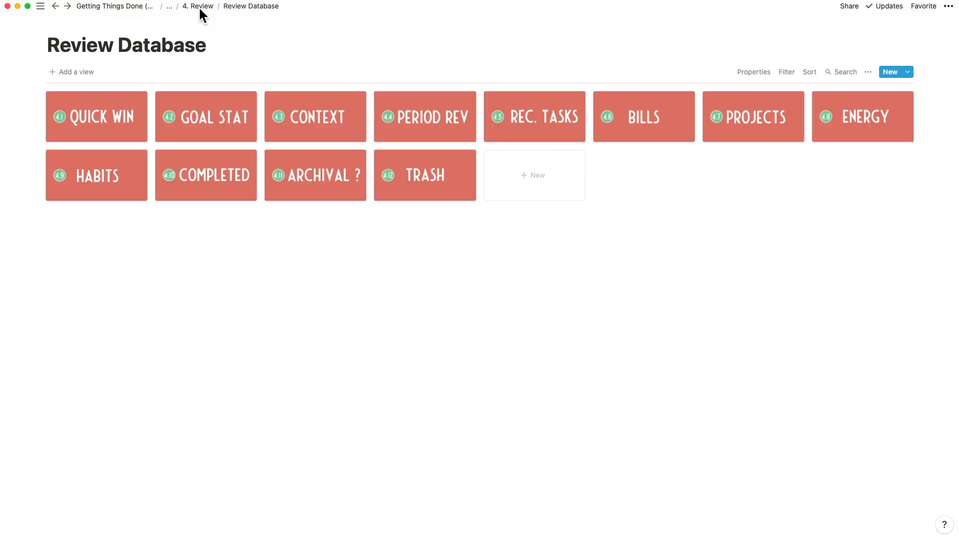
Step: Open 4.4 Period based Review full-page and select its TRASH navigation link
left_click(397, 129)
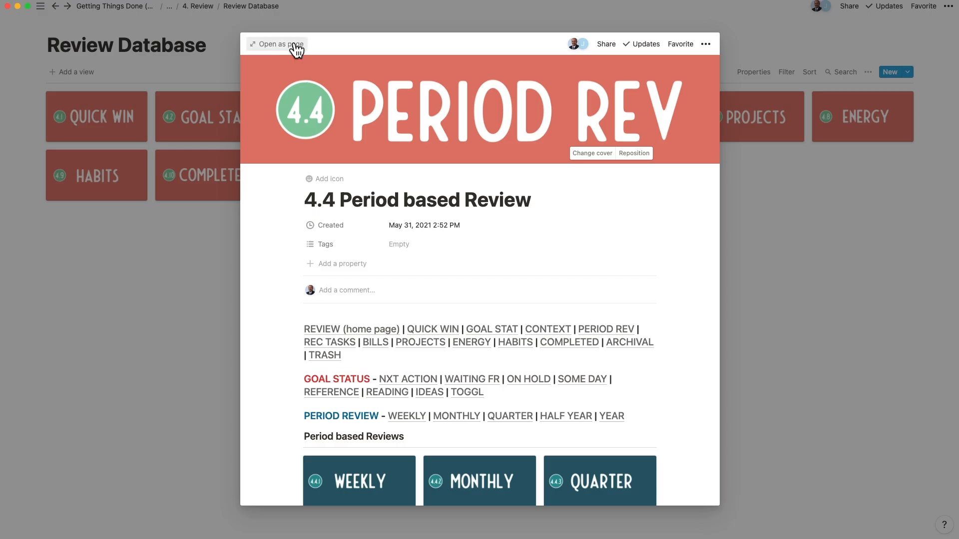
left_click(296, 48)
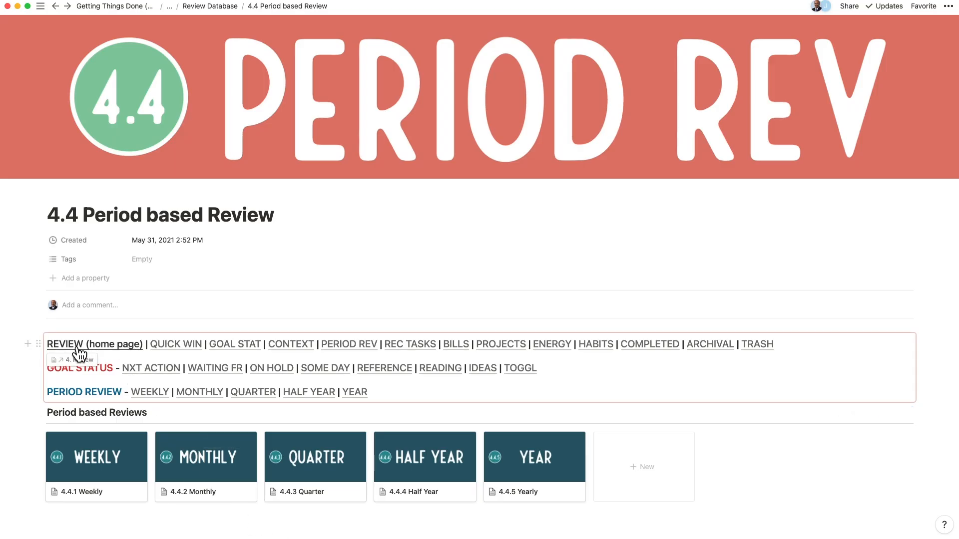
left_click_drag(859, 346, 740, 345)
left_click(736, 325)
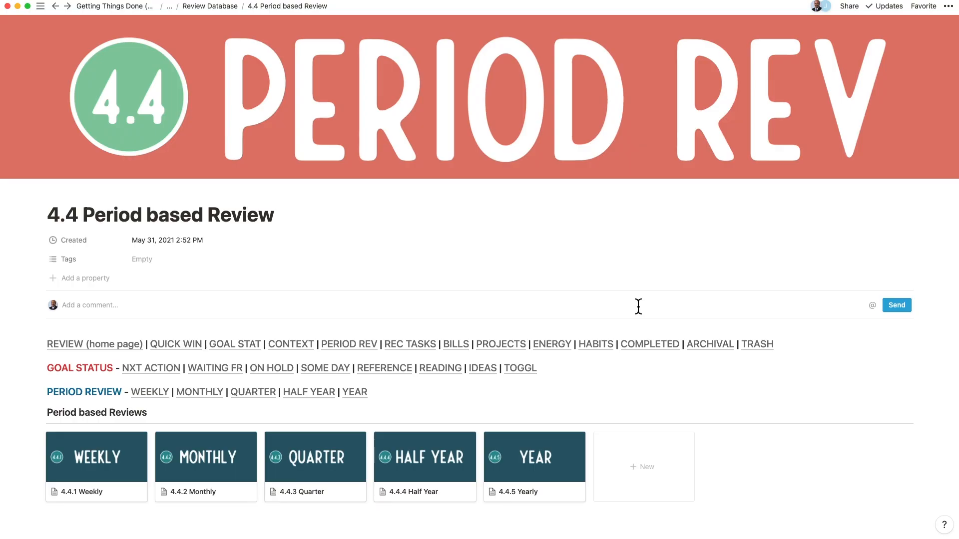
Step: Follow navigation links to 4.4.2 Monthly, 4.2 Goal Status, 4. Review, and finally 5. Do
left_click(213, 395)
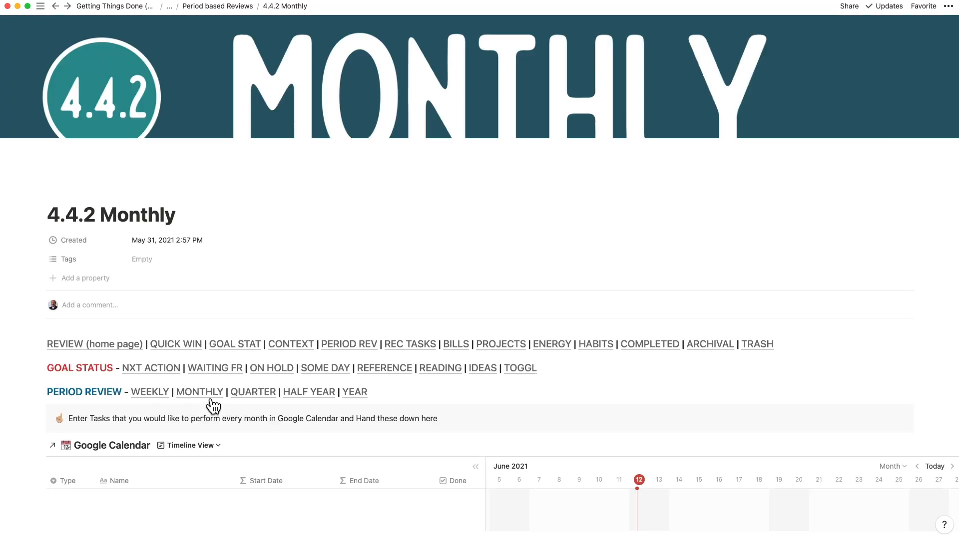
left_click(246, 353)
left_click(123, 346)
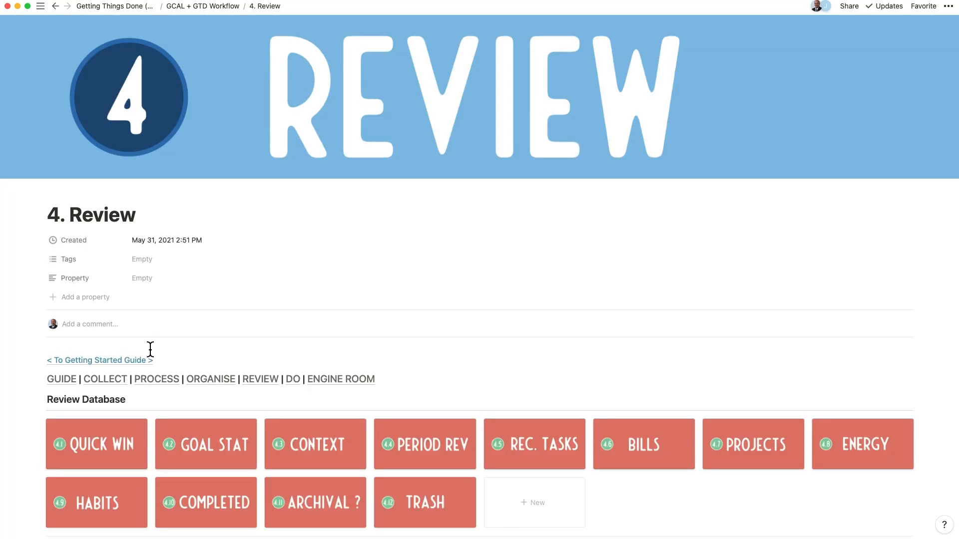
left_click(296, 383)
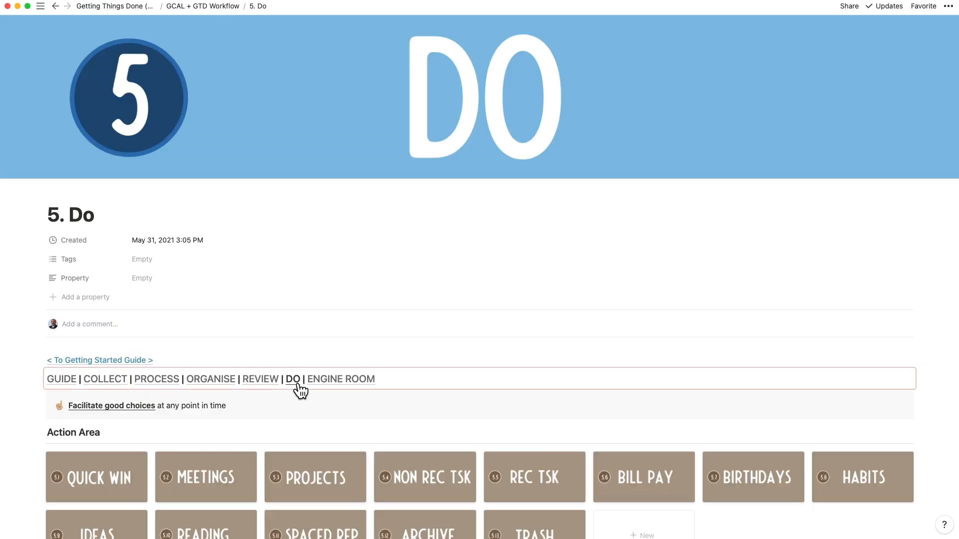